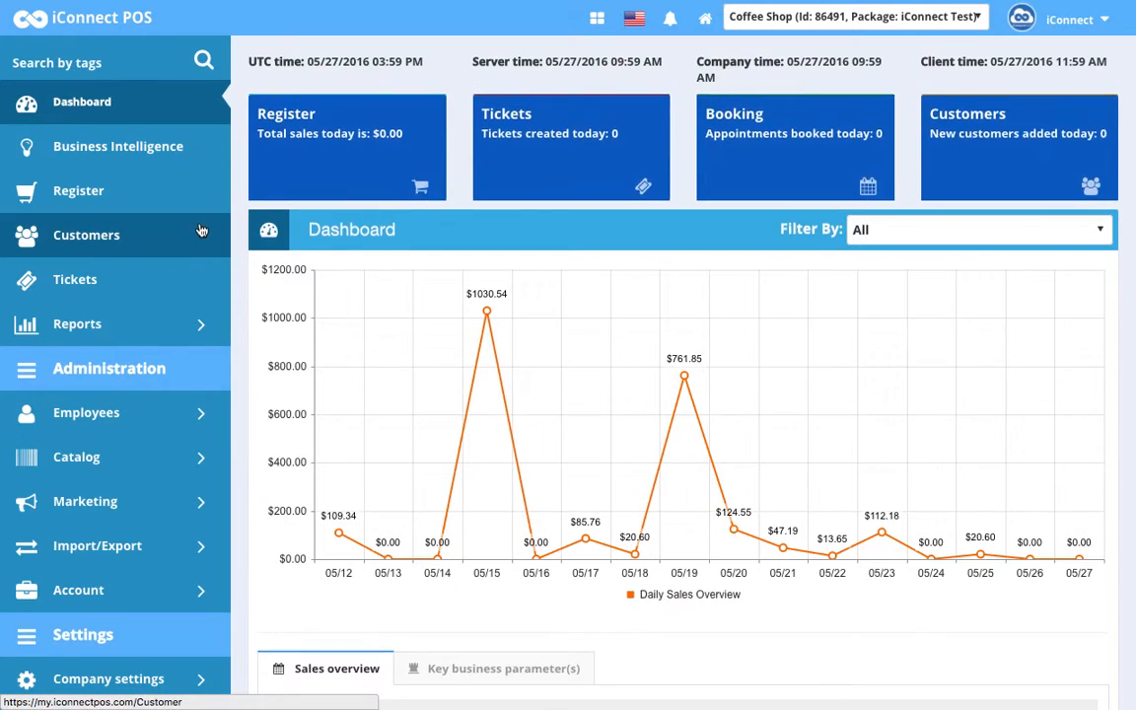
Open the company settings and bring up the Additional Settings page
click(110, 444)
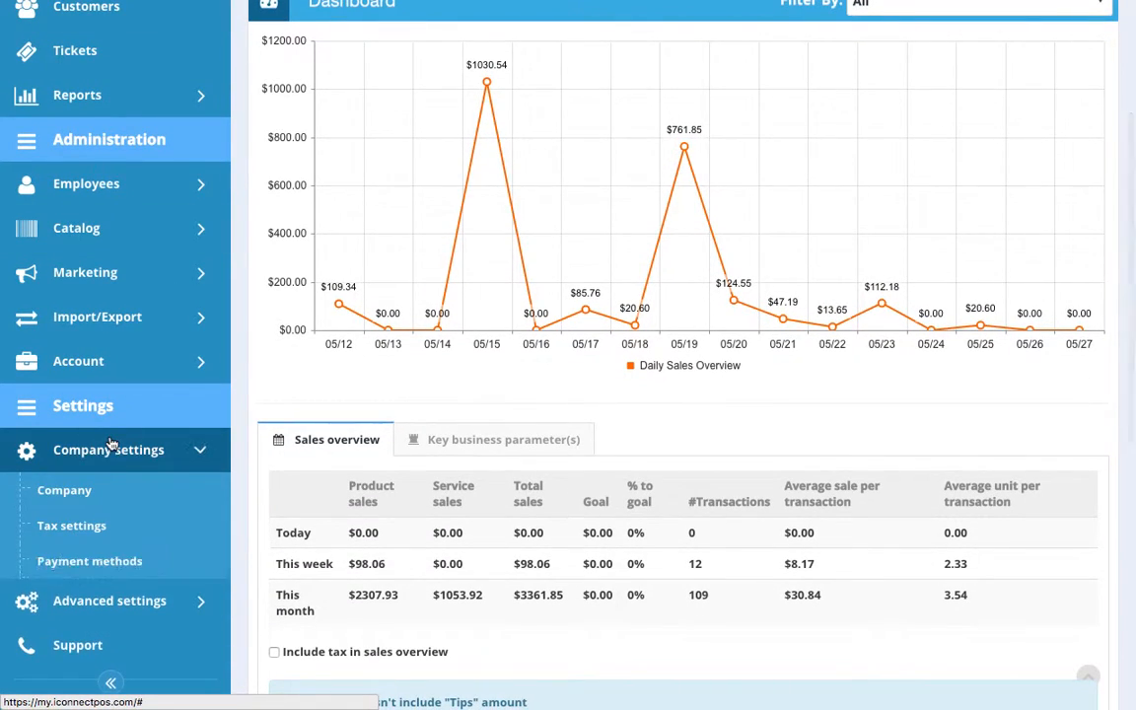
click(61, 493)
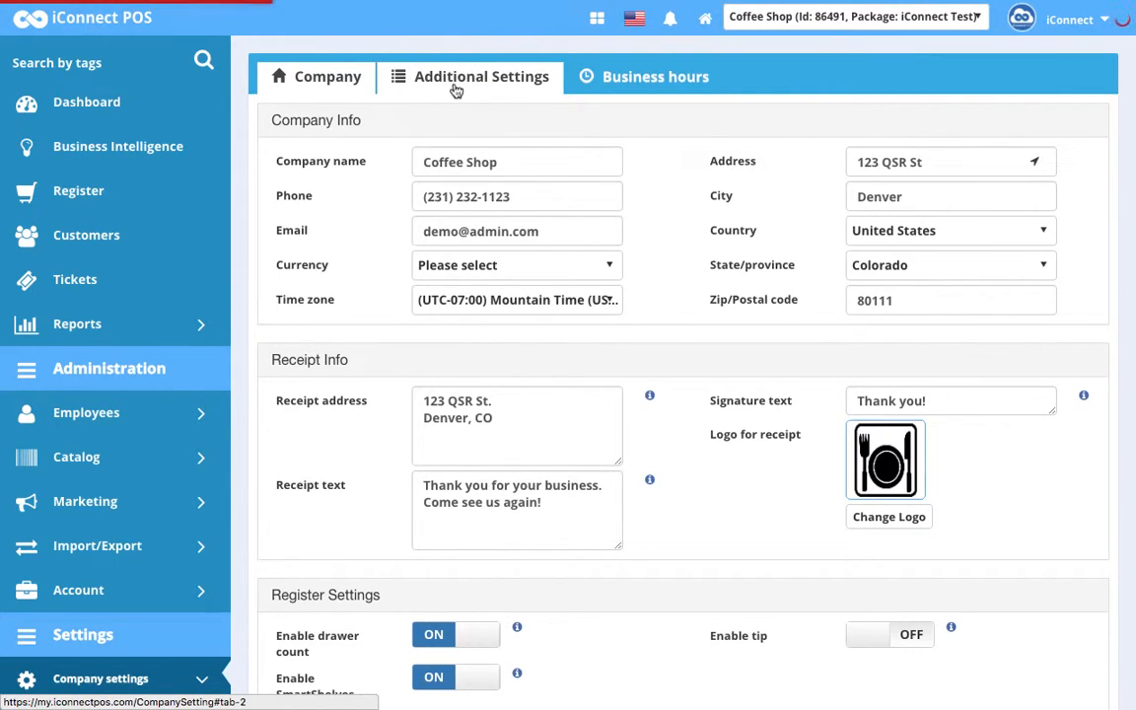
click(455, 91)
scroll(649, 205, down, 3)
scroll(649, 204, down, 2)
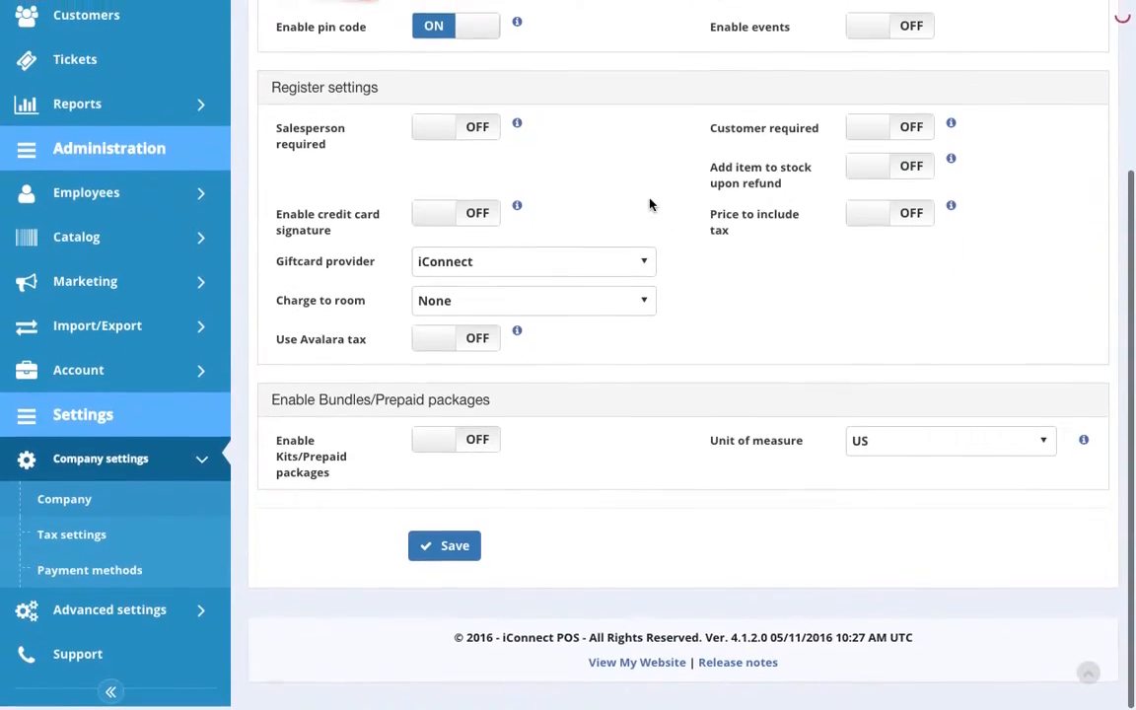
scroll(649, 204, up, 5)
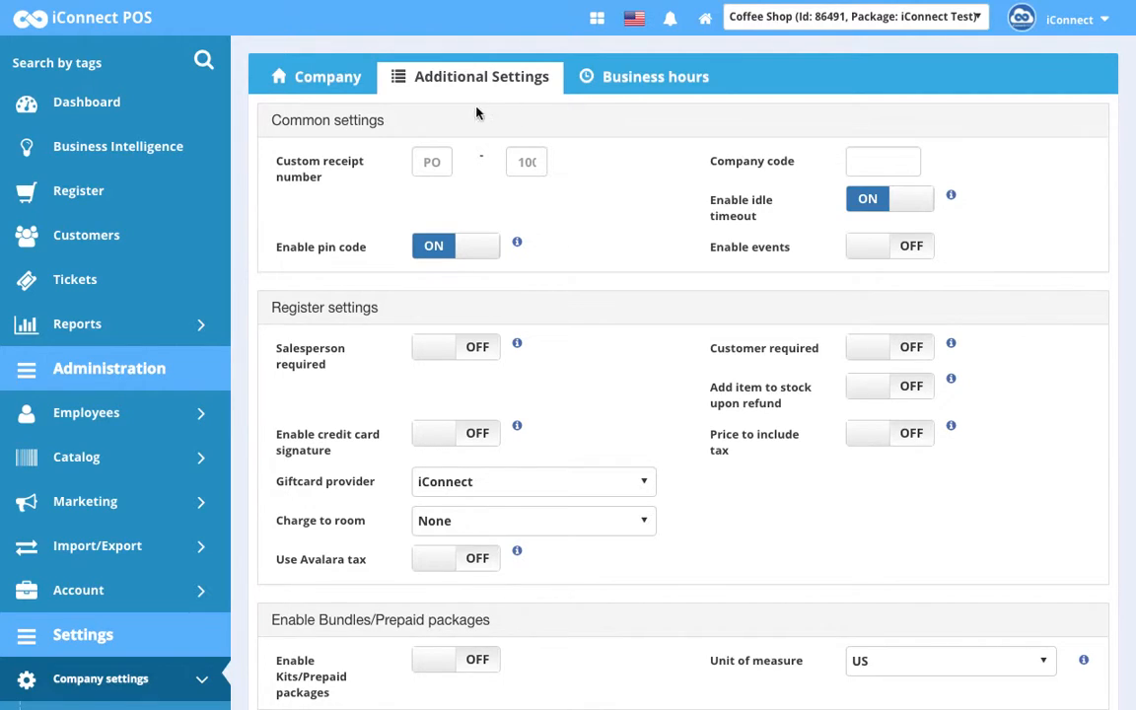
Set the custom receipt number to AB - 100 and the company code to ABC1
click(424, 162)
text(AB)
key(Tab)
text(100)
click(885, 163)
text(ABC1)
mouse_move(953, 202)
Try the Salesperson required, credit card signature and Add item to stock upon refund switches, turning each back off
scroll(1036, 296, down, 3)
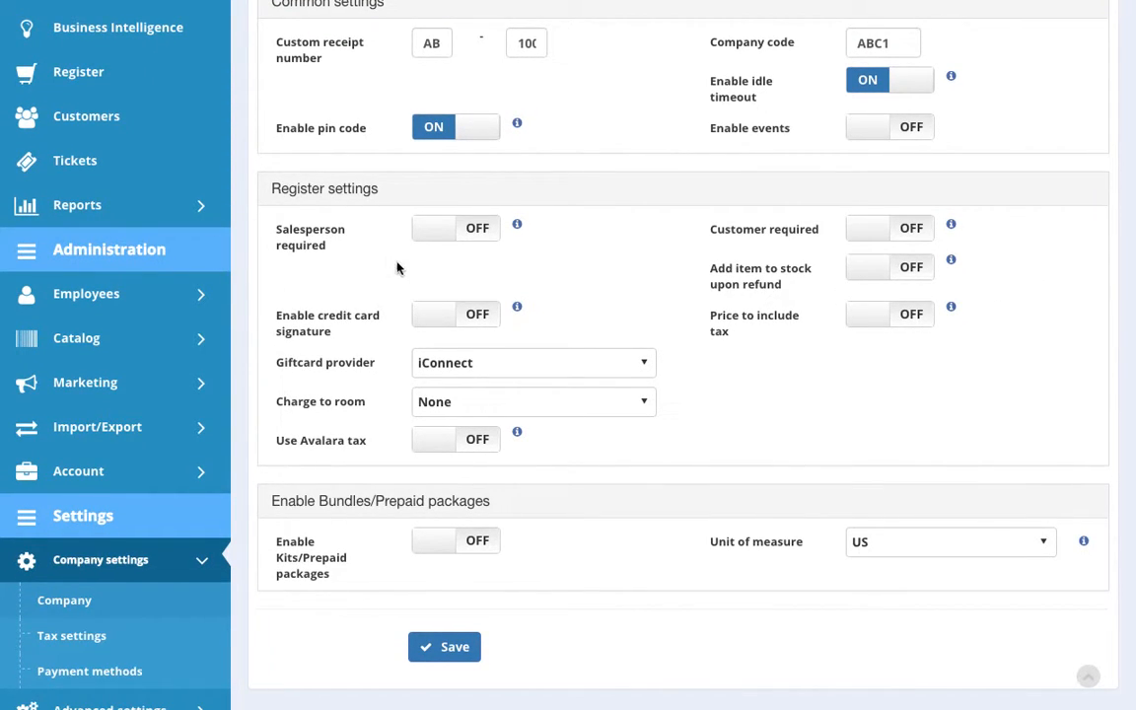
click(435, 237)
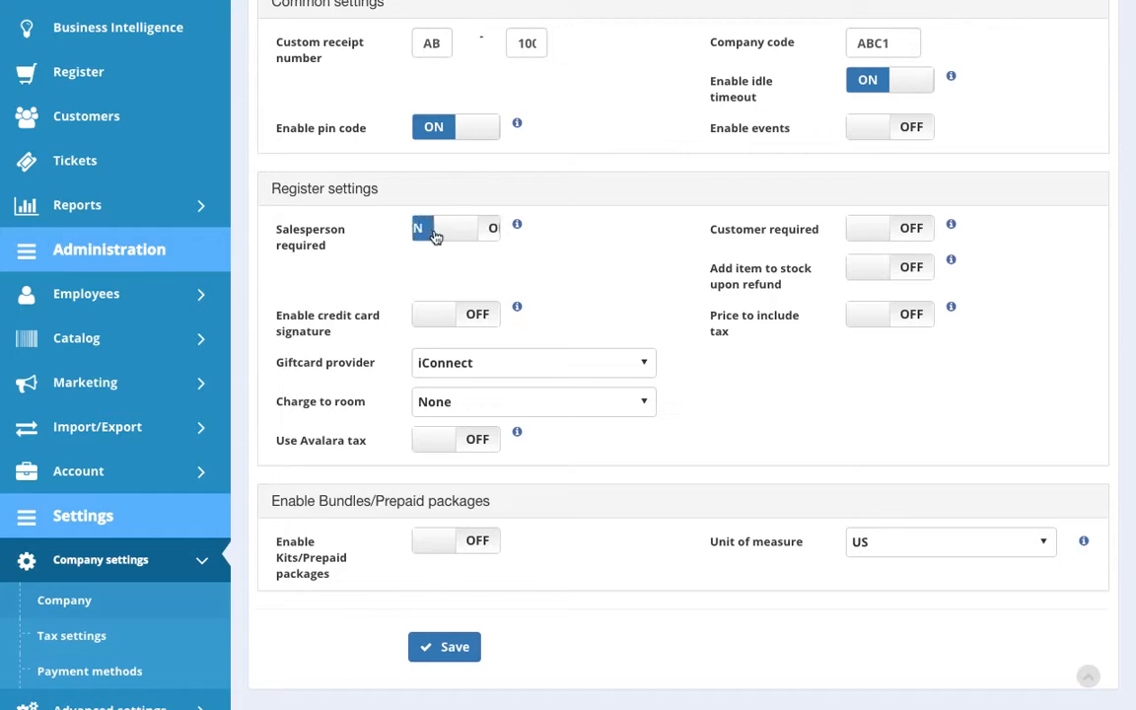
click(436, 229)
click(477, 312)
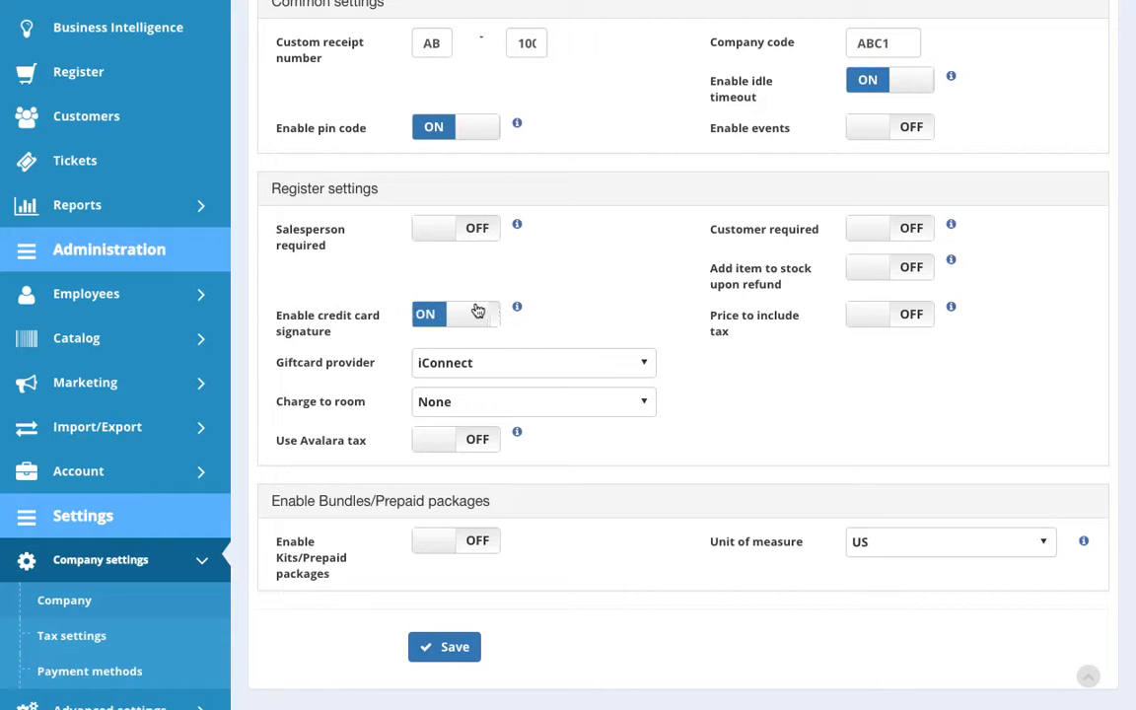
click(477, 312)
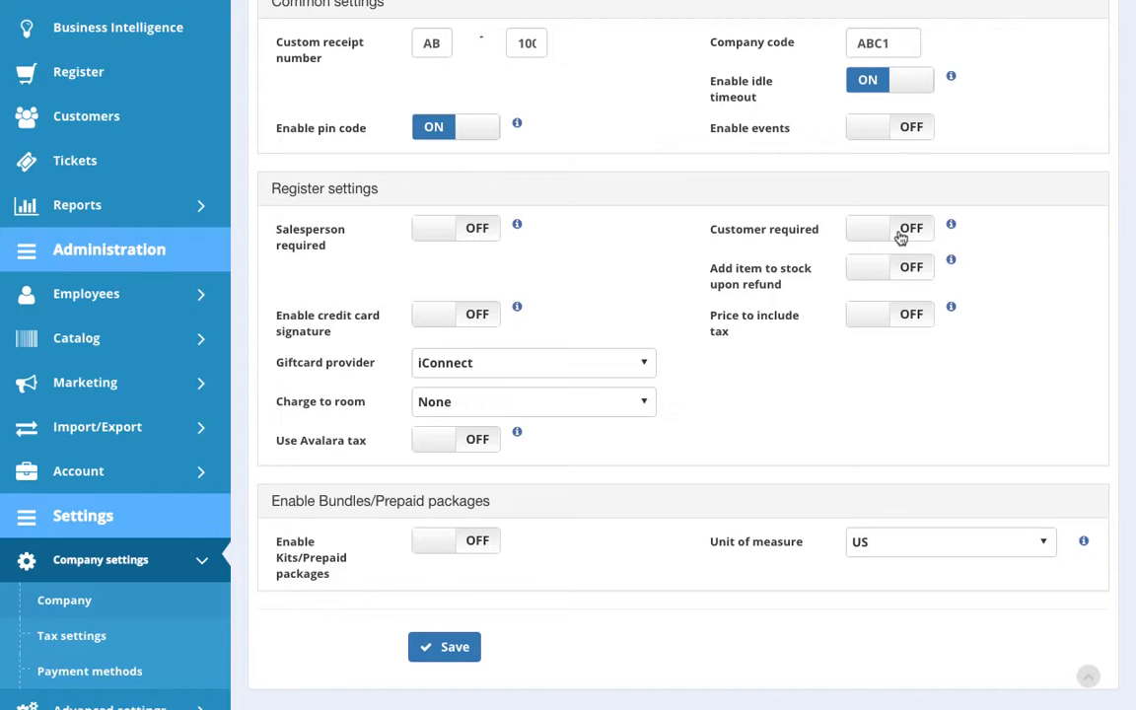
click(852, 282)
click(852, 282)
Try Givex and External as the giftcard provider, then restore iConnect
click(482, 366)
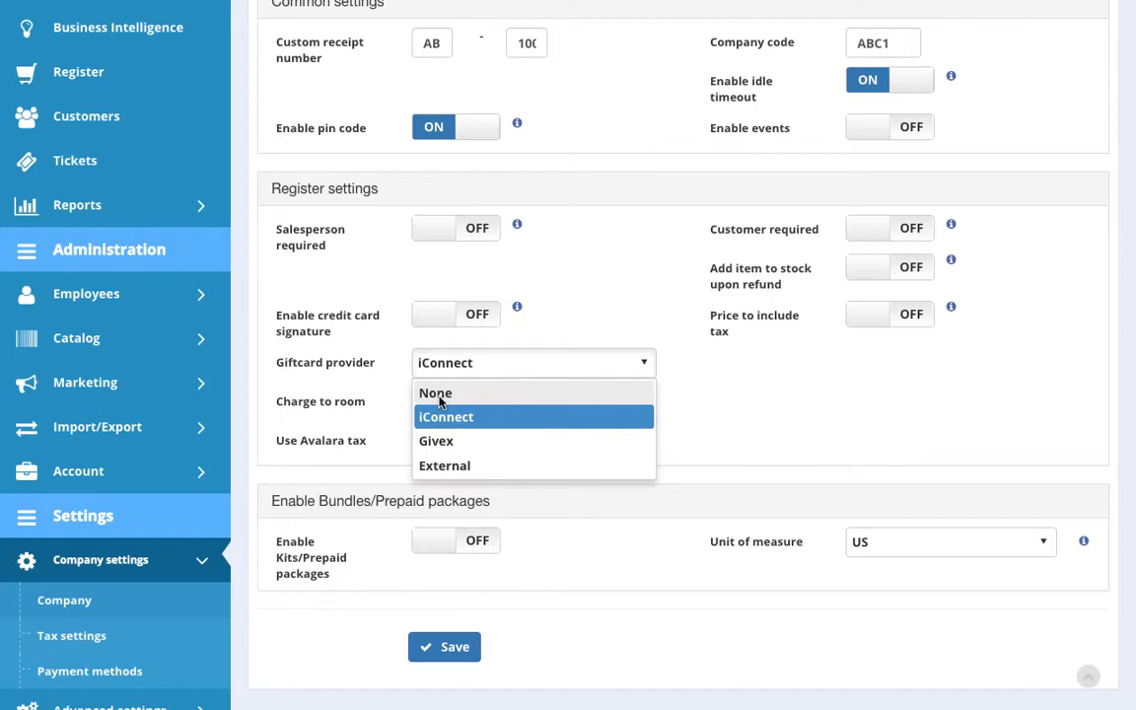
click(479, 444)
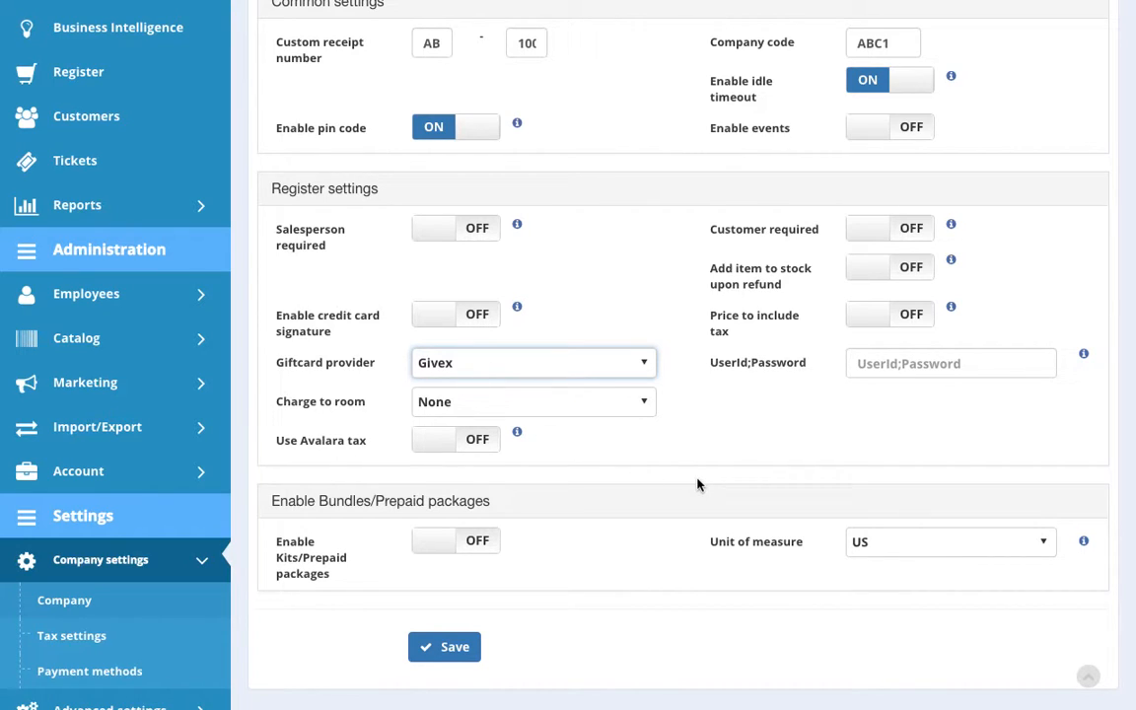
click(616, 364)
click(520, 470)
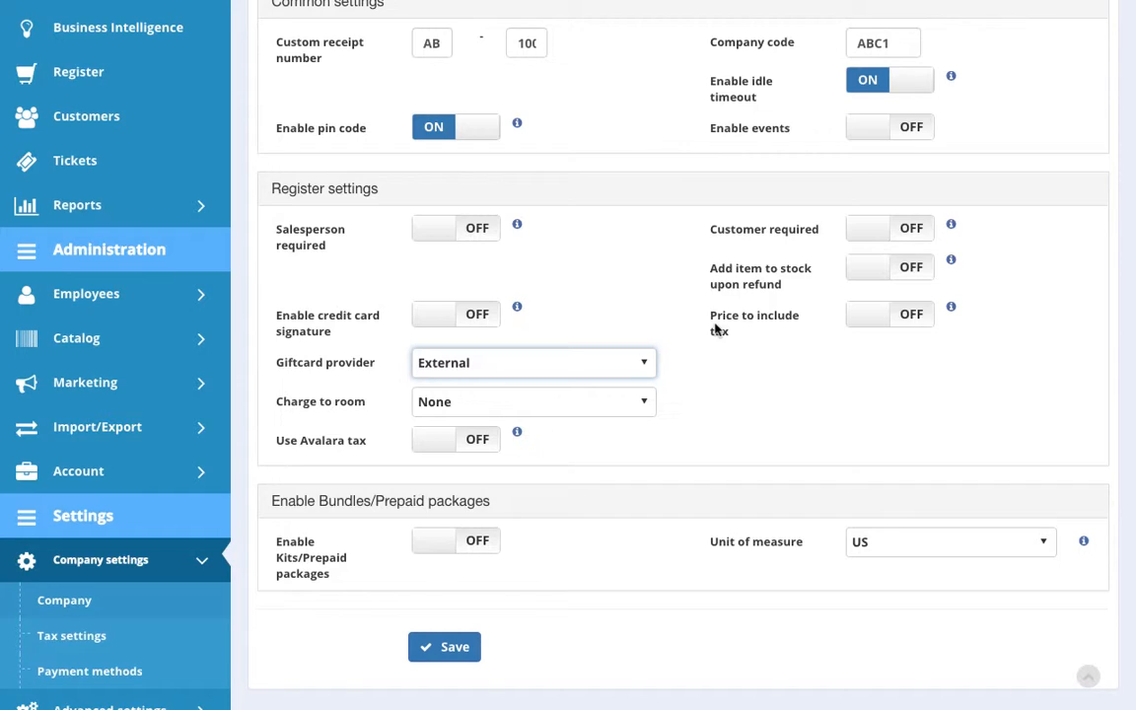
click(587, 364)
click(481, 416)
Try DigitalRez as the Charge to room option, then set it back to None
click(598, 398)
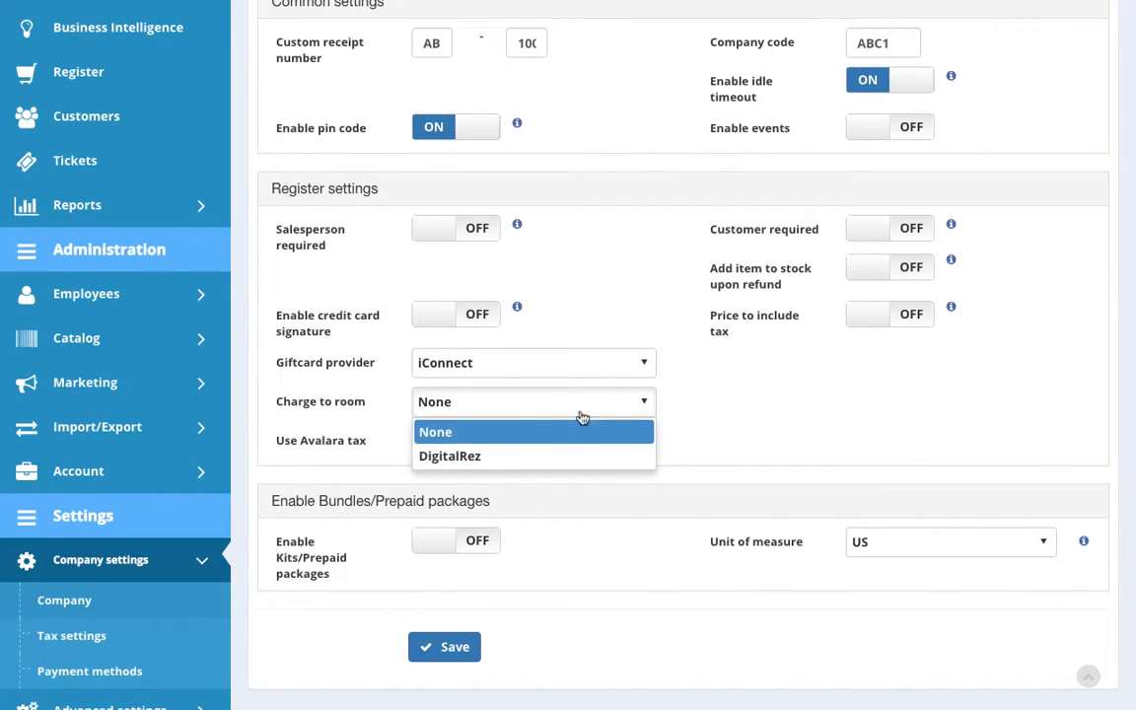
click(571, 455)
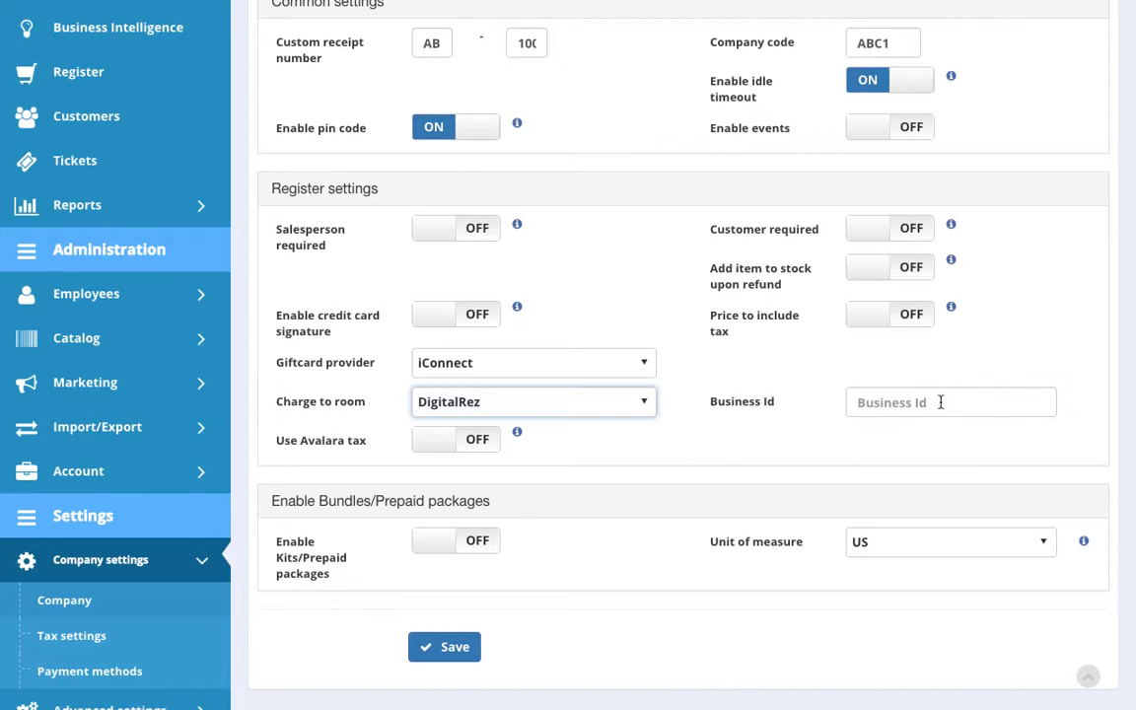
click(639, 409)
click(493, 431)
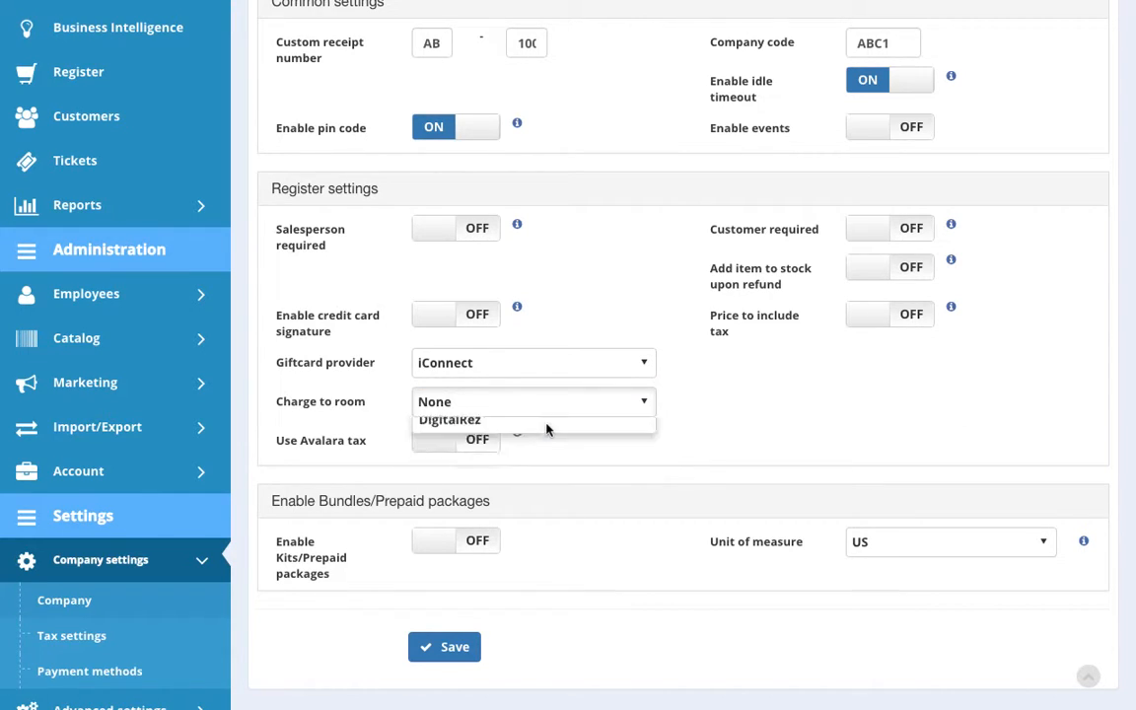
Turn on Use Avalara tax in the register settings
click(478, 442)
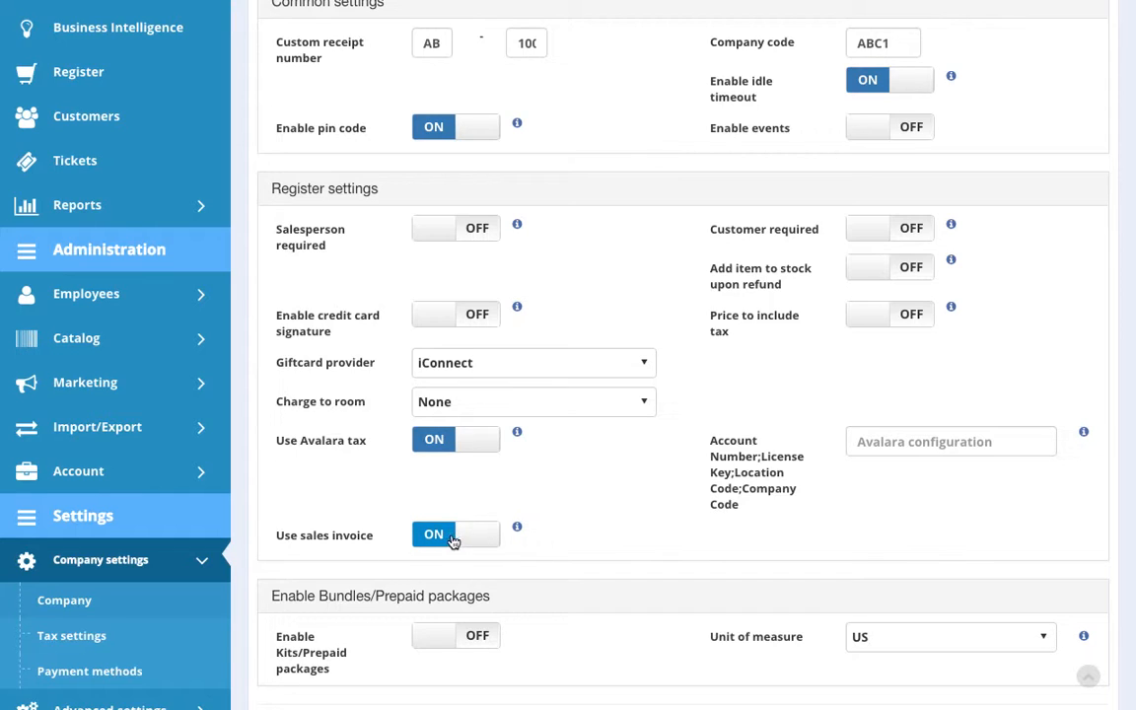
Switch Enable Kits/Prepaid packages on and back off
scroll(732, 508, down, 2)
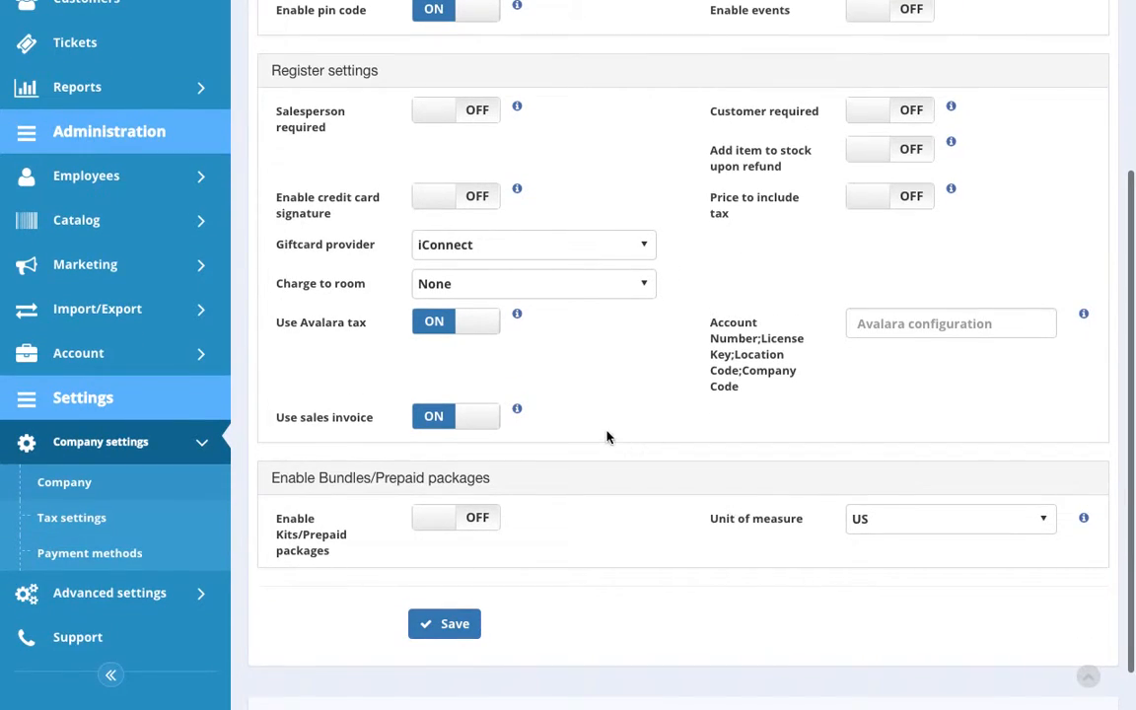
scroll(607, 436, down, 1)
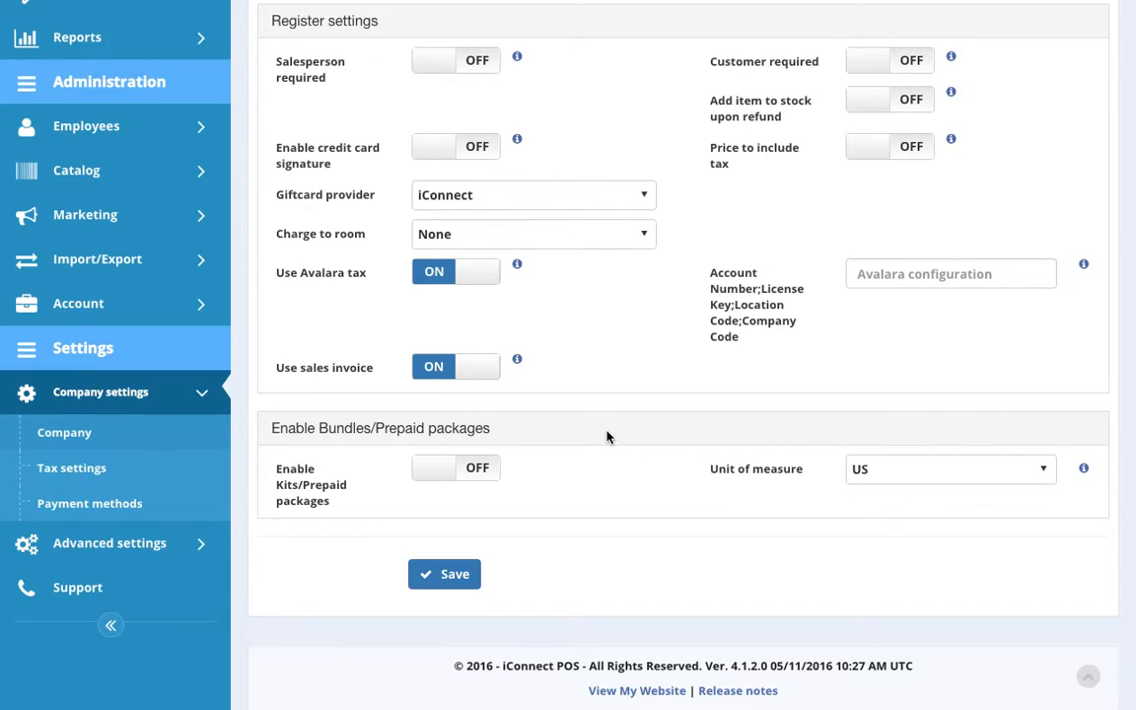
click(434, 471)
click(446, 473)
Review the available unit of measure options and keep US selected
click(876, 480)
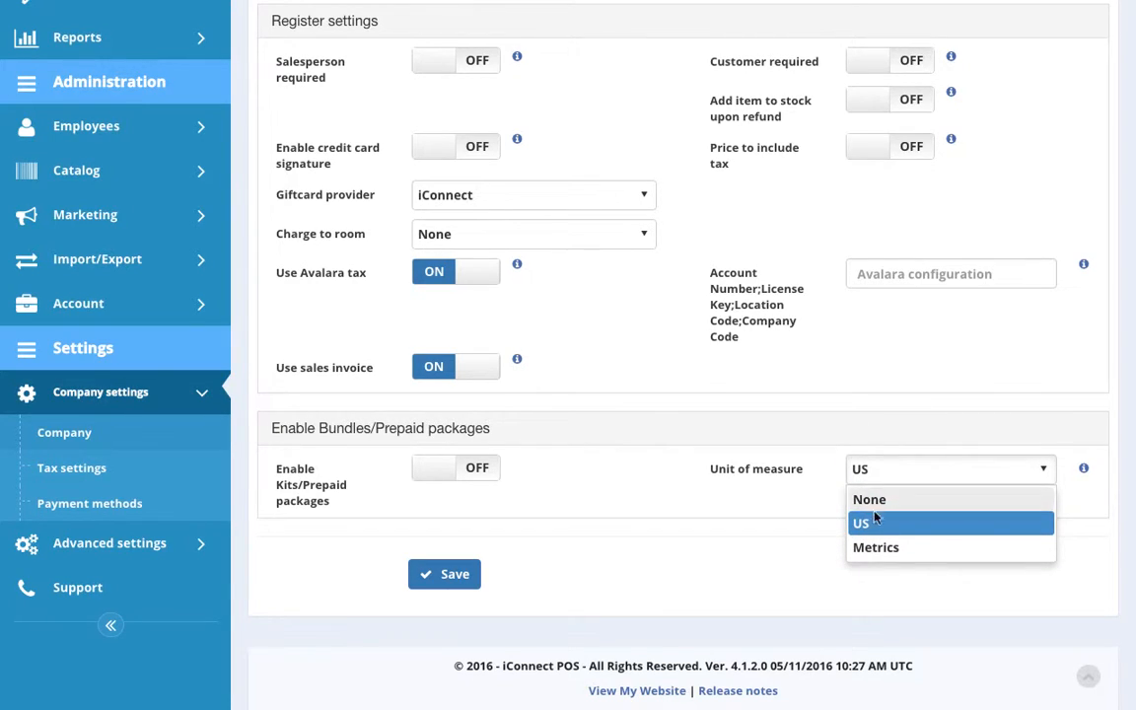
click(692, 403)
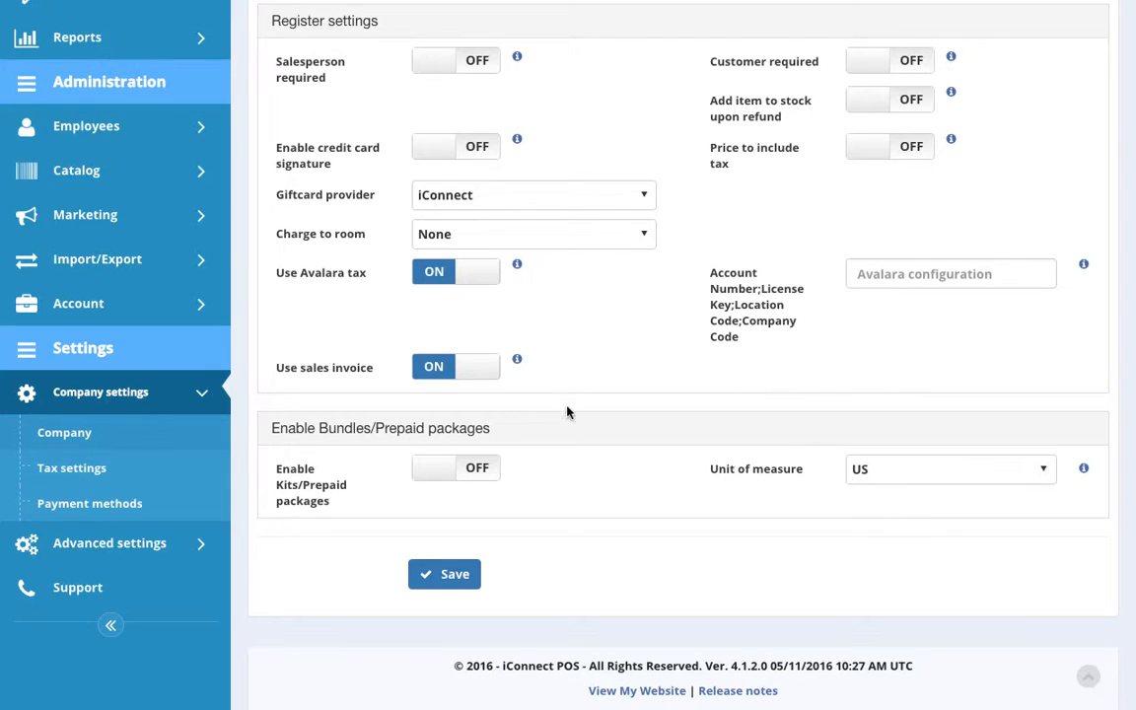
scroll(568, 410, up, 2)
scroll(568, 410, down, 1)
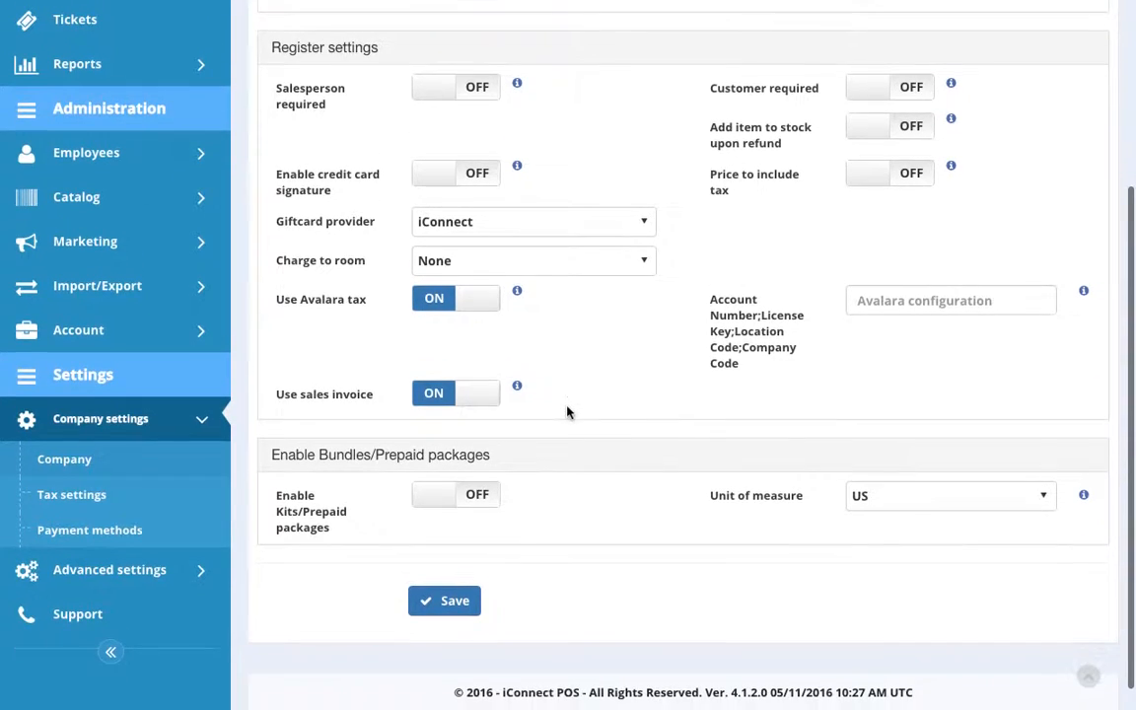
click(892, 496)
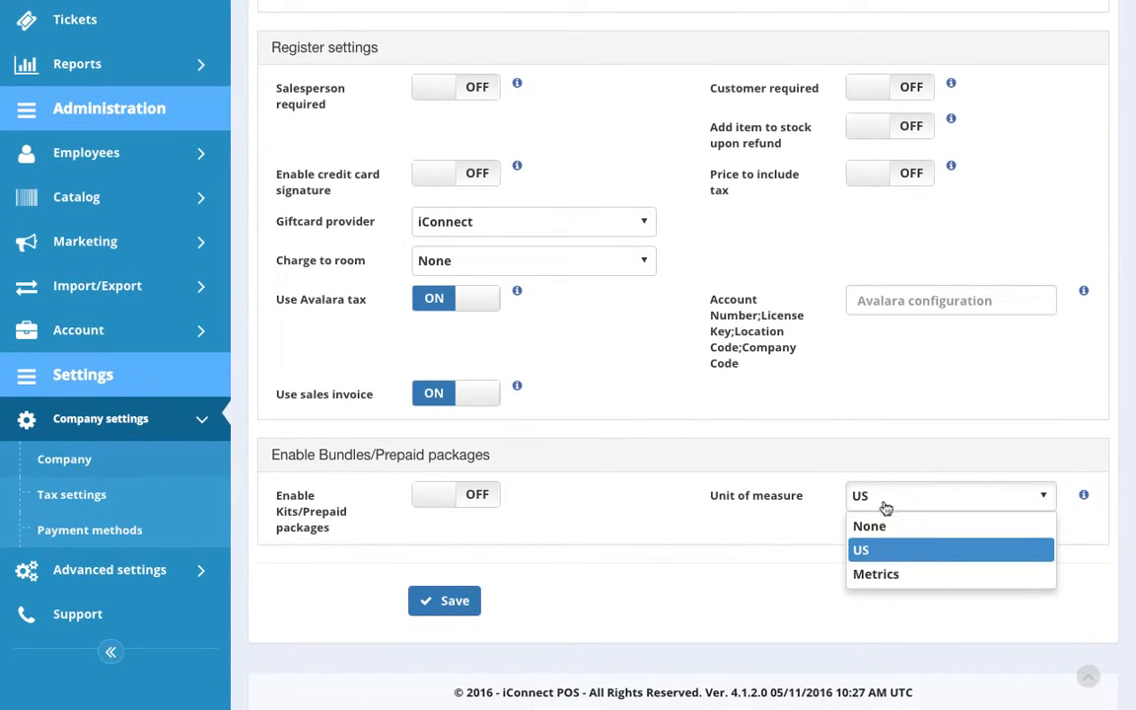
click(880, 560)
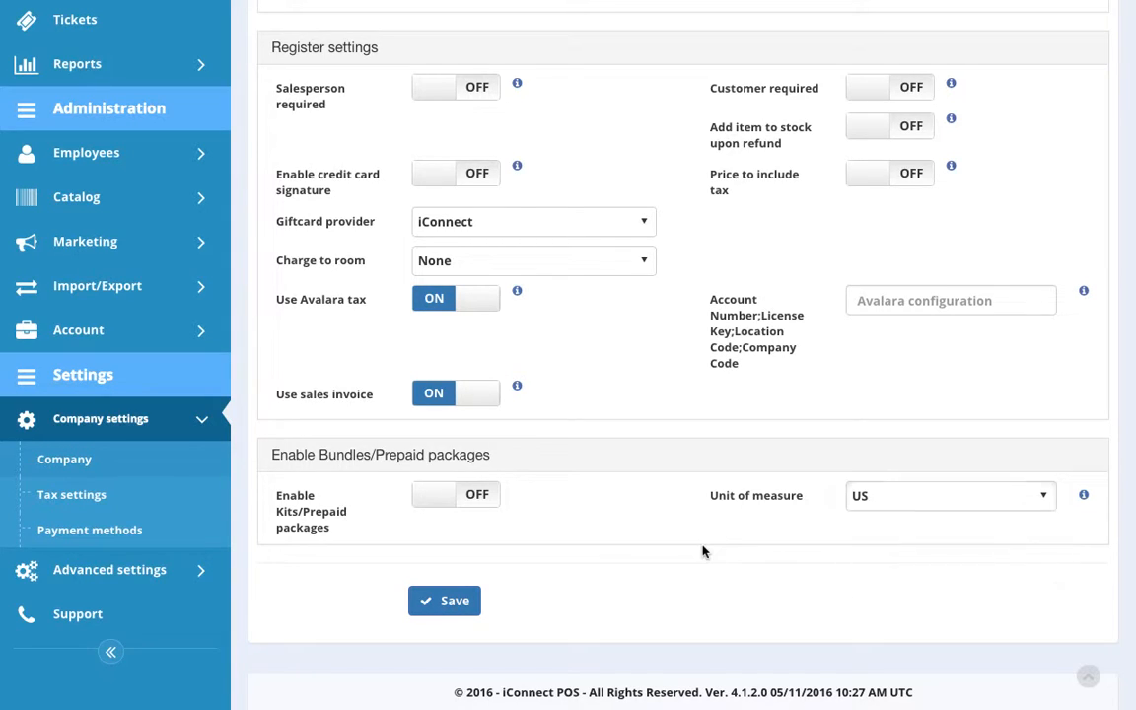
Look over the Additional Settings page once more and save the changes
scroll(703, 552, up, 5)
scroll(750, 481, down, 2)
scroll(749, 485, up, 2)
scroll(750, 485, down, 5)
click(419, 573)
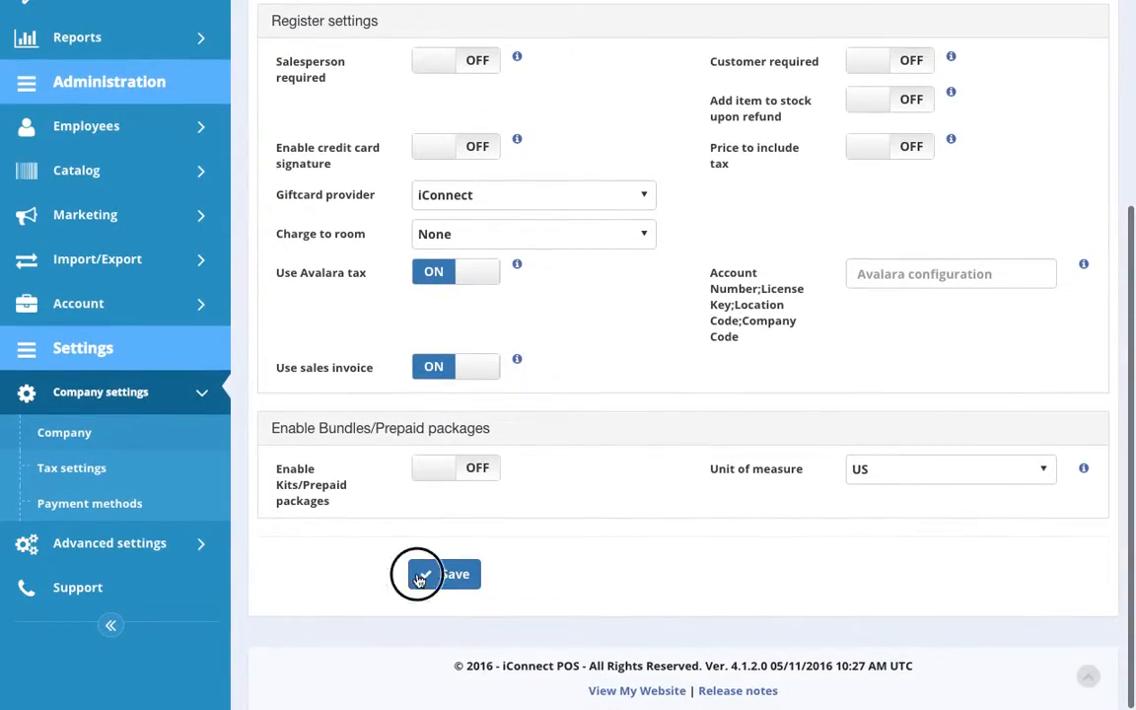